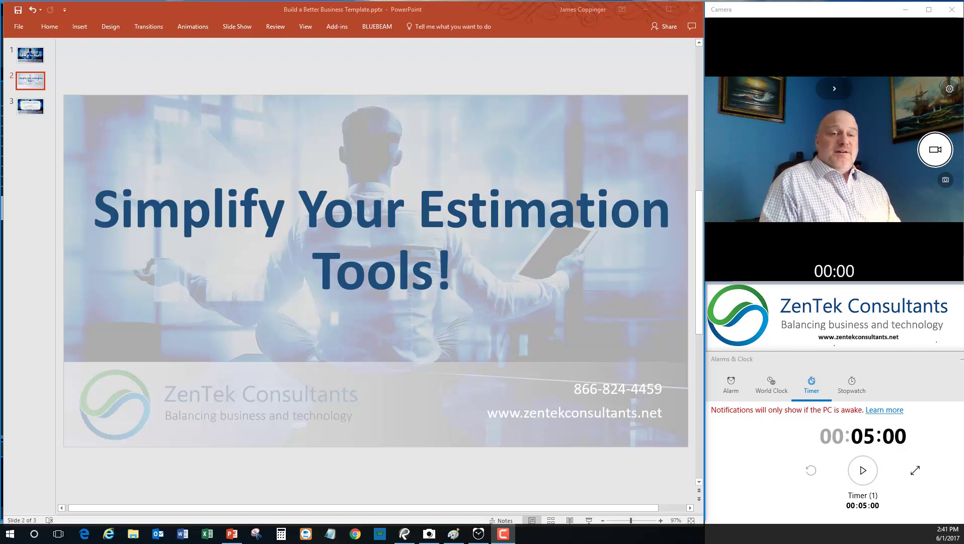
Start the five-minute countdown timer
{"action": "left_click", "coordinate": [862, 471]}
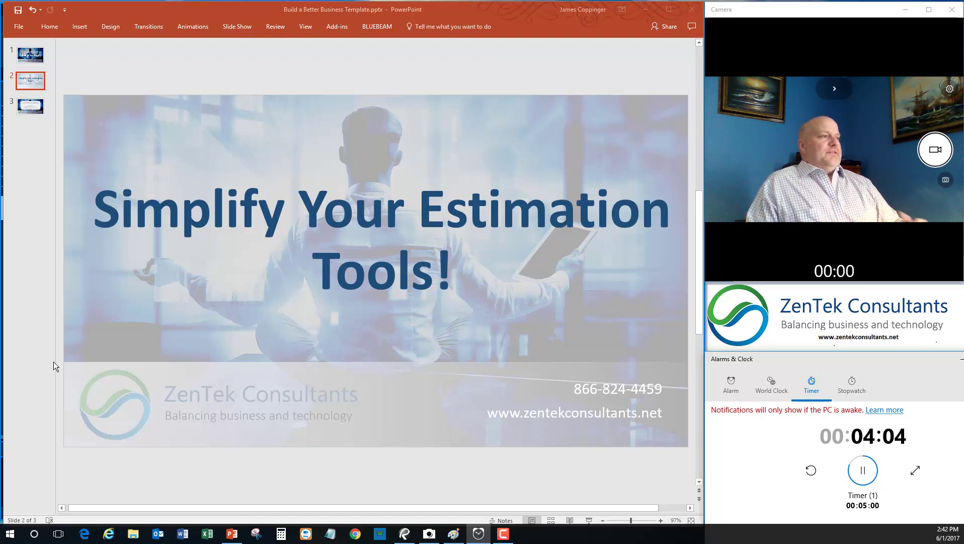
{"action": "left_click", "coordinate": [650, 9]}
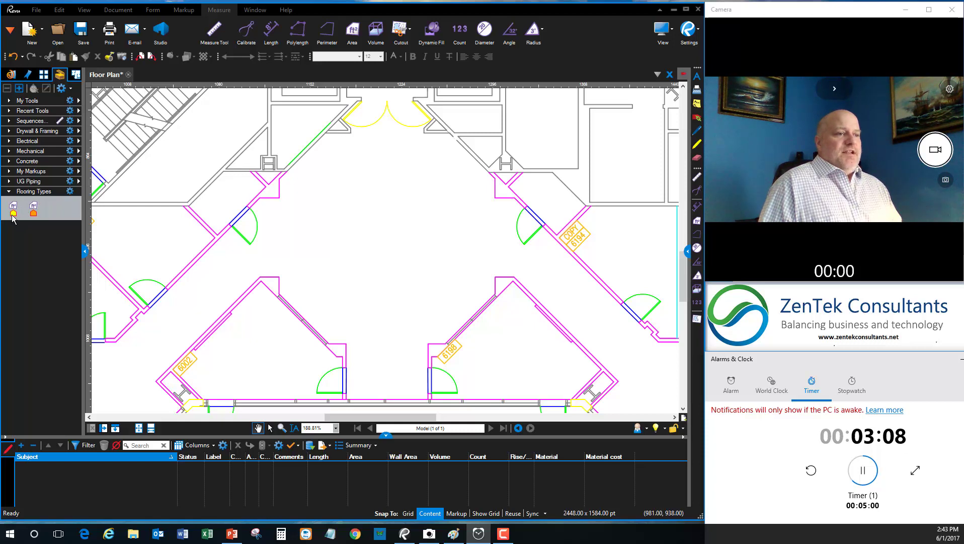
Trace the lower-left room's corners with the Wood Laminate area tool, closing a 462 sf area
{"action": "left_click", "coordinate": [13, 216]}
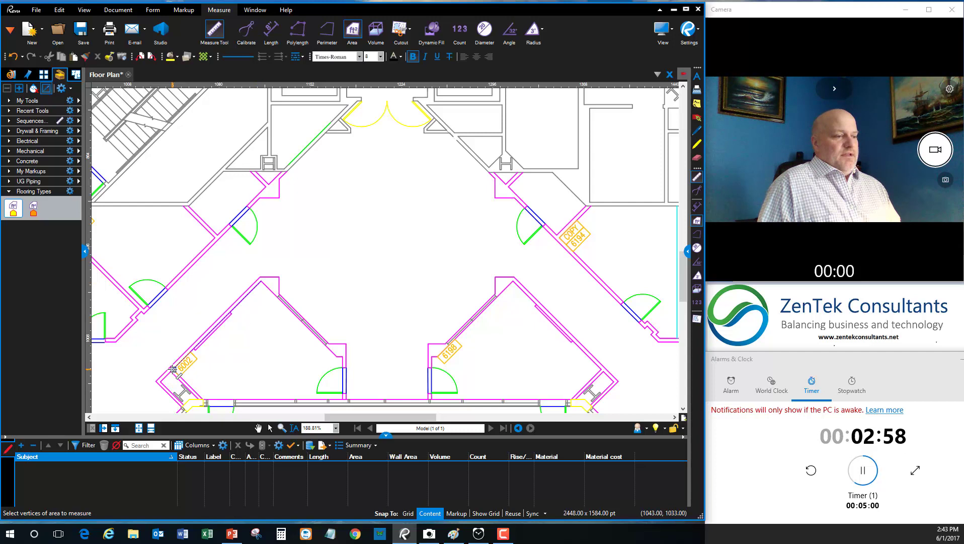
{"action": "left_click", "coordinate": [173, 369]}
{"action": "left_click", "coordinate": [206, 401]}
{"action": "scroll", "coordinate": [354, 400], "scroll_direction": "down", "scroll_amount": 1}
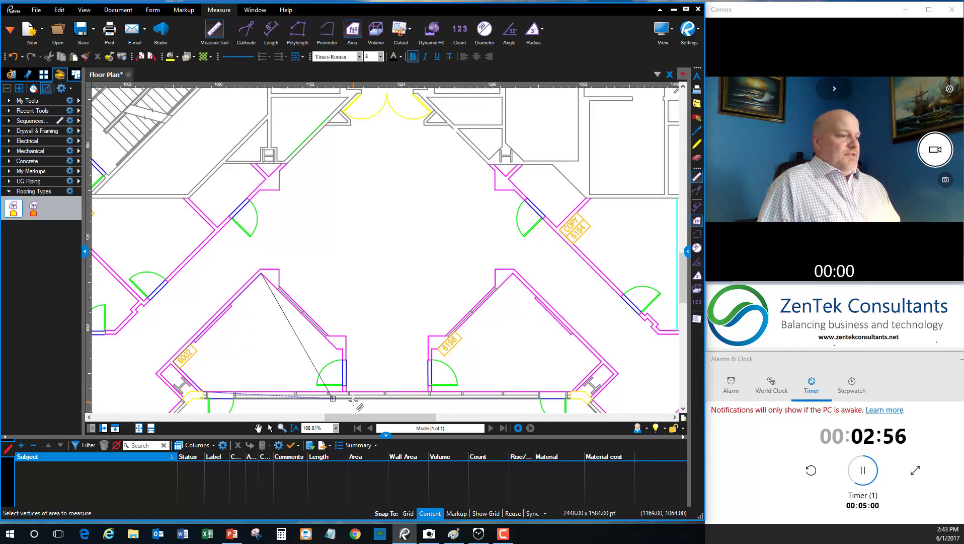
{"action": "left_click", "coordinate": [344, 393]}
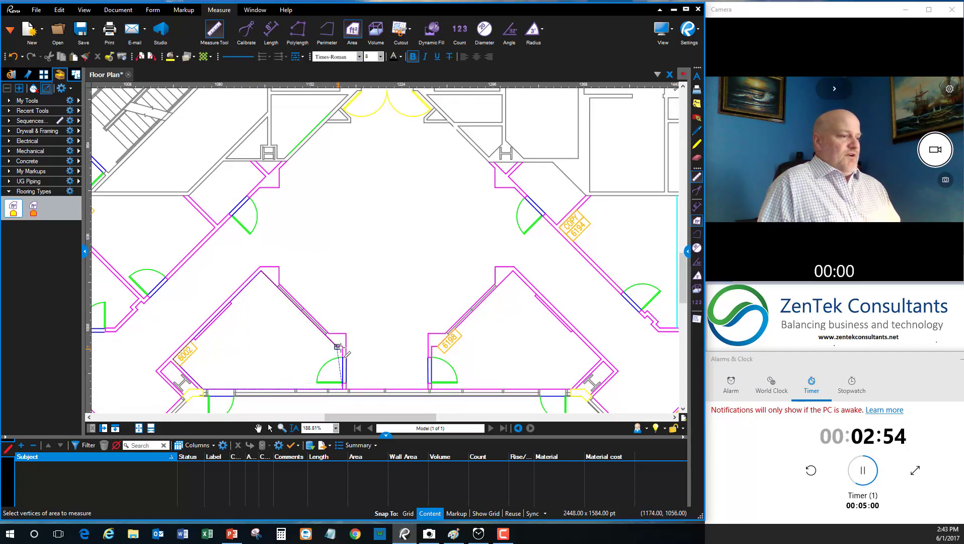
{"action": "left_click", "coordinate": [338, 346]}
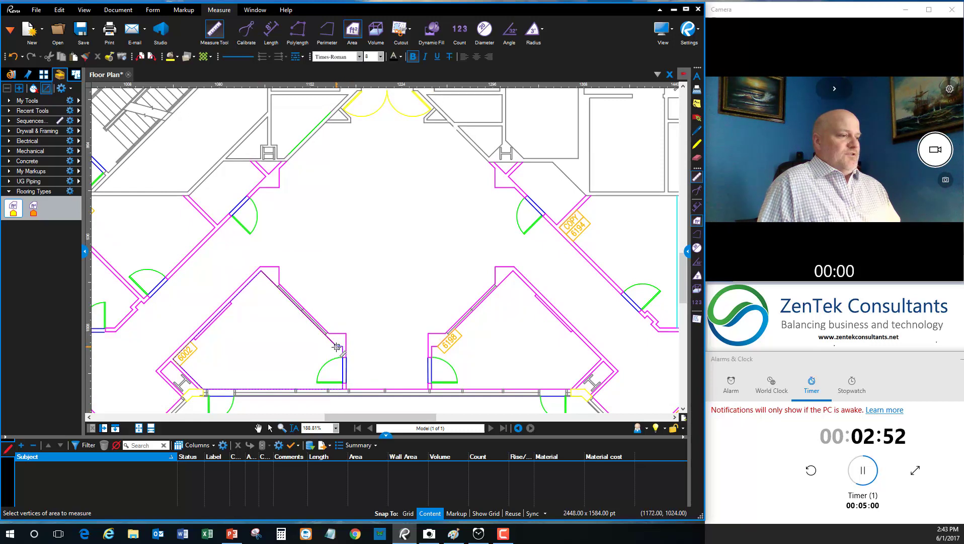
{"action": "left_click", "coordinate": [338, 346]}
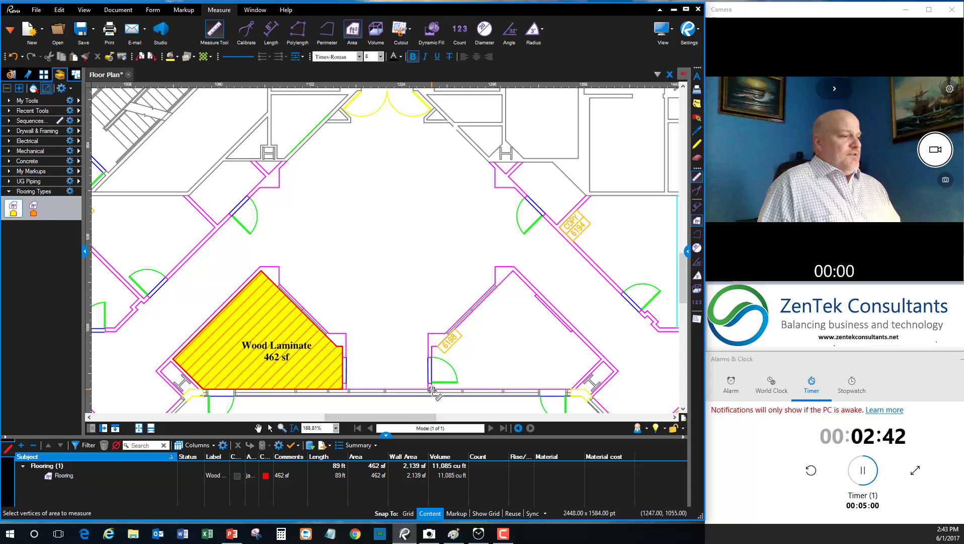
Trace the lower-right room as a second Wood Laminate area of 461 sf
{"action": "left_click", "coordinate": [433, 346]}
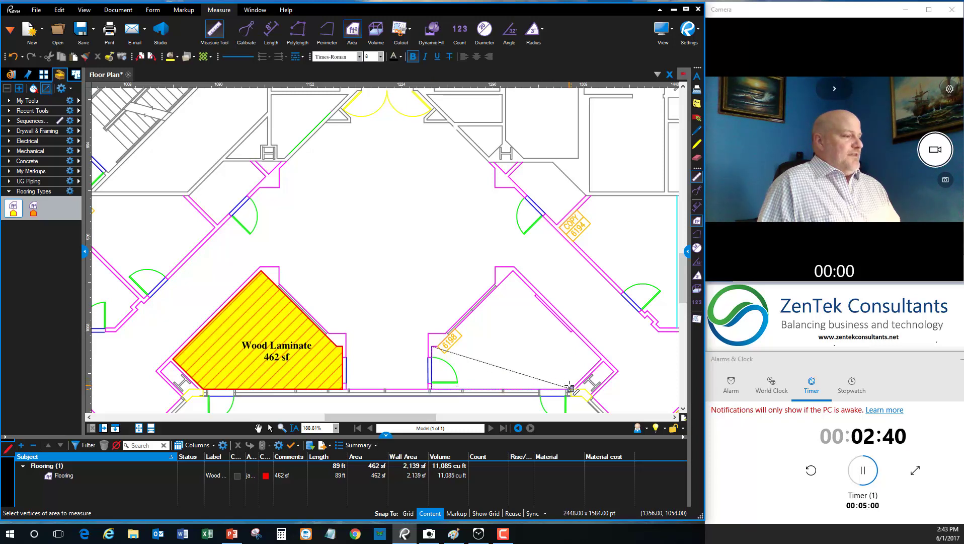
{"action": "left_click", "coordinate": [602, 359]}
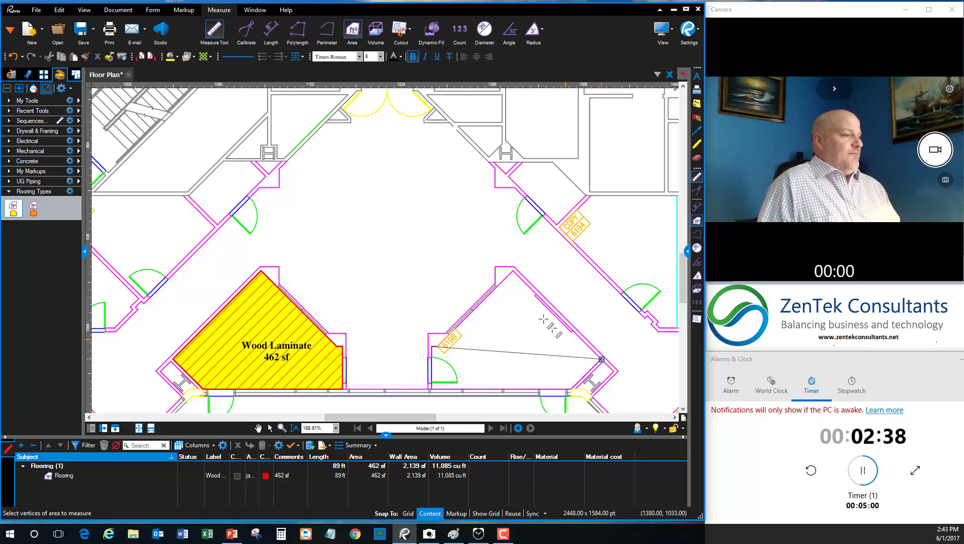
{"action": "left_click", "coordinate": [513, 271]}
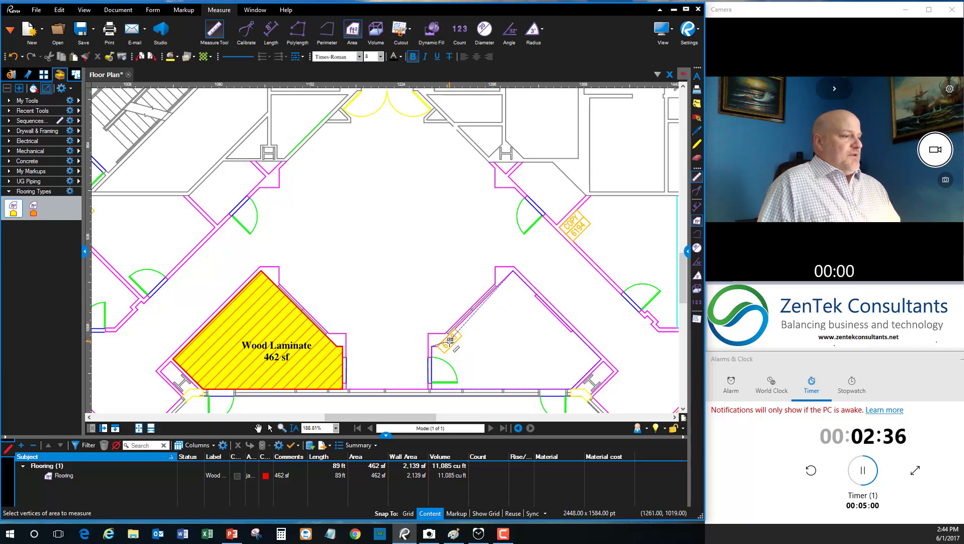
{"action": "left_click", "coordinate": [437, 346]}
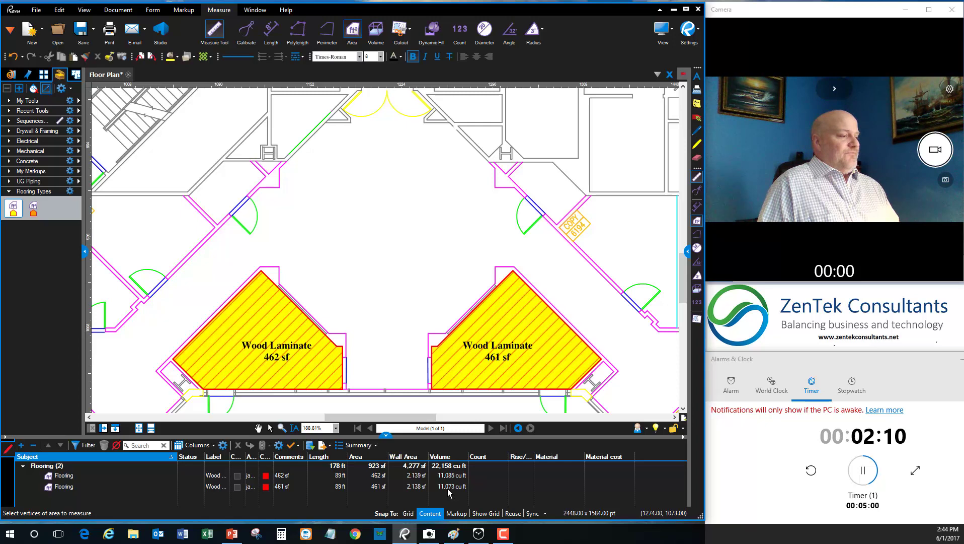
Assign Wood Laminate material ($693.00) to the 462 sf Flooring entry, then pan toward the hall
{"action": "left_click", "coordinate": [553, 477]}
{"action": "left_click", "coordinate": [554, 478]}
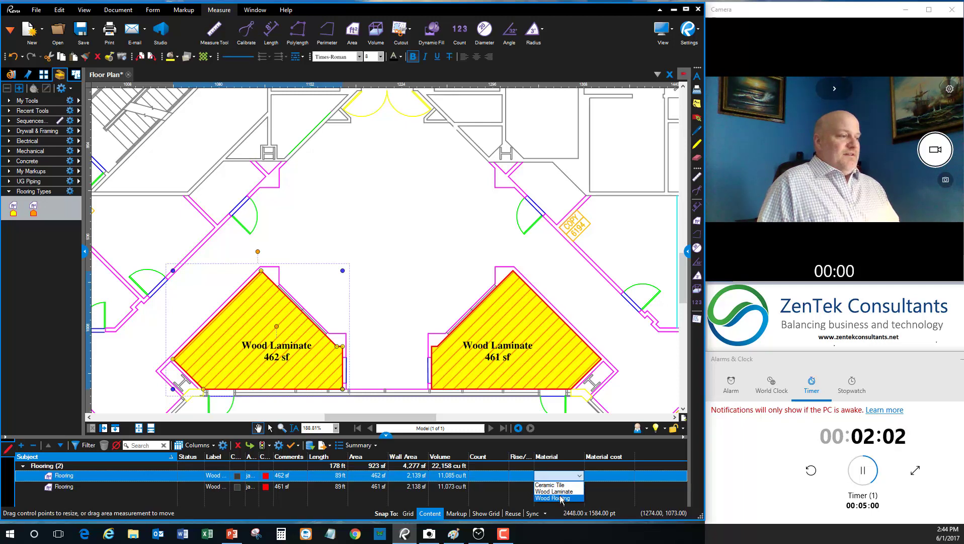
{"action": "left_click", "coordinate": [559, 492]}
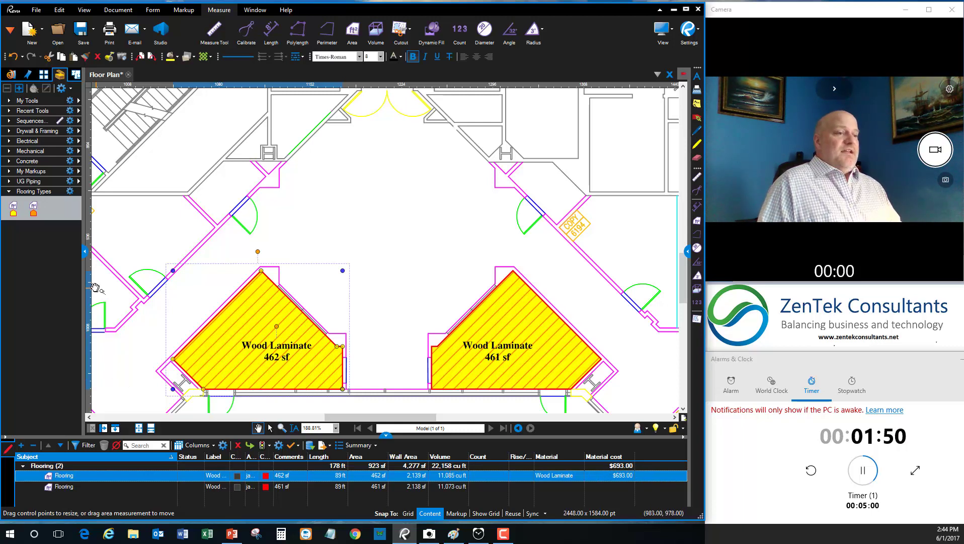
{"action": "left_click", "coordinate": [386, 258]}
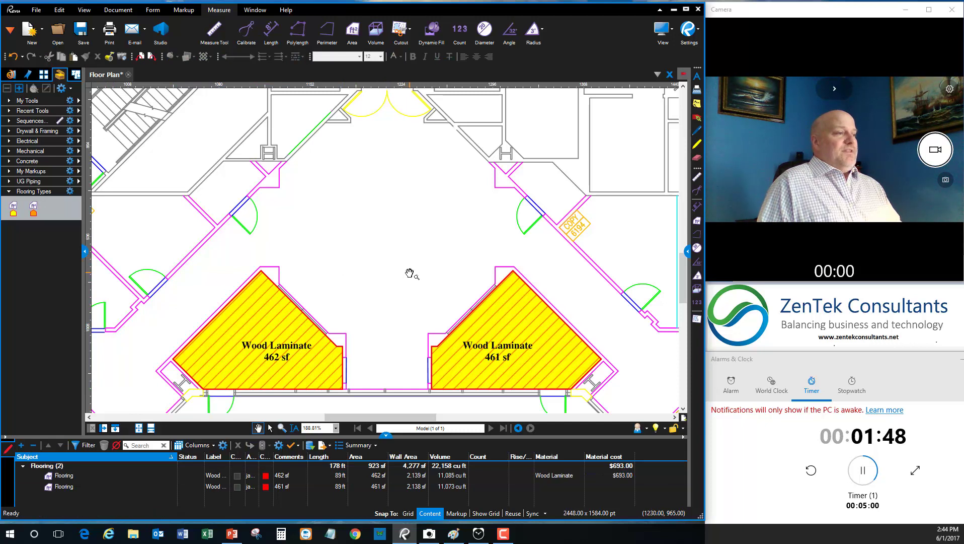
{"action": "left_click_drag", "start_coordinate": [409, 273], "coordinate": [399, 287]}
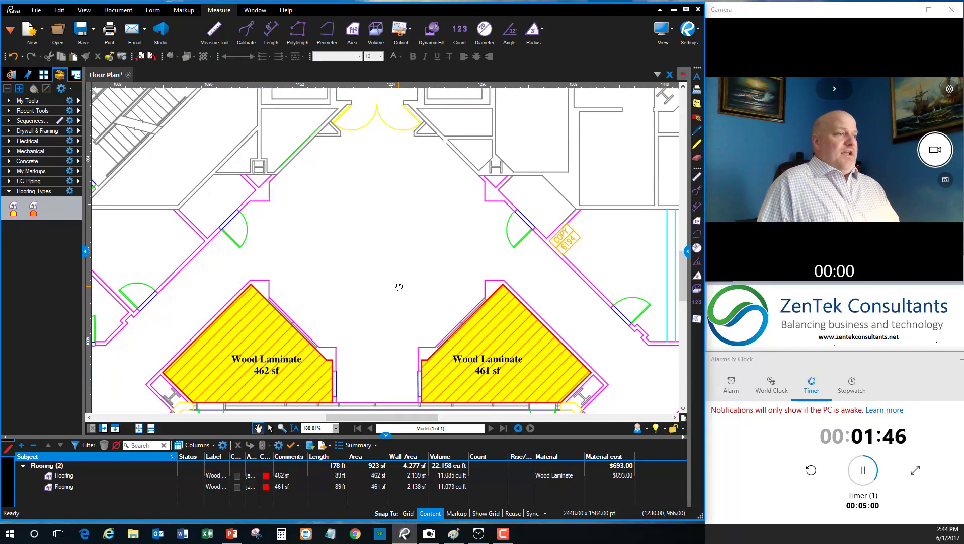
Draw Dynamic Fill boundary lines across the hall's left, right and top doorway openings
{"action": "left_click", "coordinate": [432, 31]}
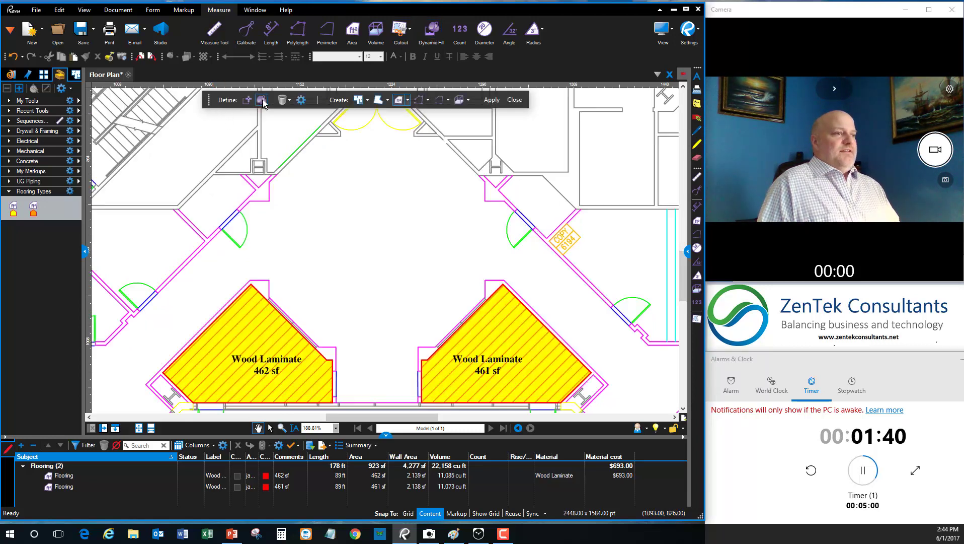
{"action": "left_click", "coordinate": [247, 100]}
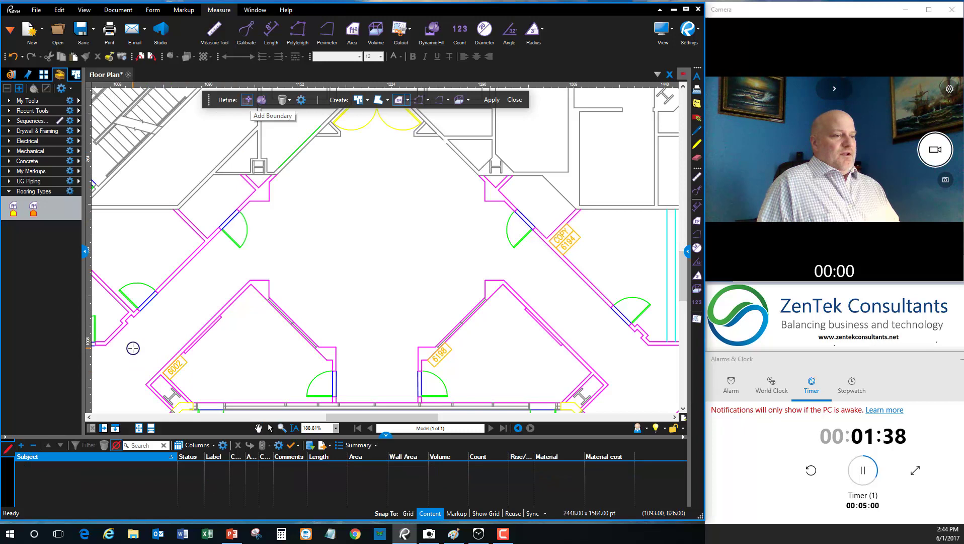
{"action": "left_click", "coordinate": [106, 344]}
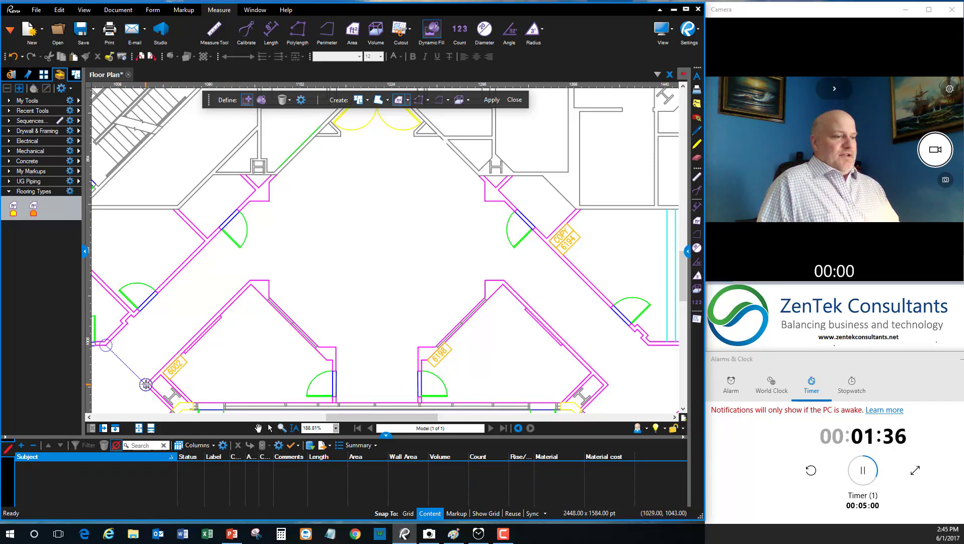
{"action": "left_click", "coordinate": [146, 384]}
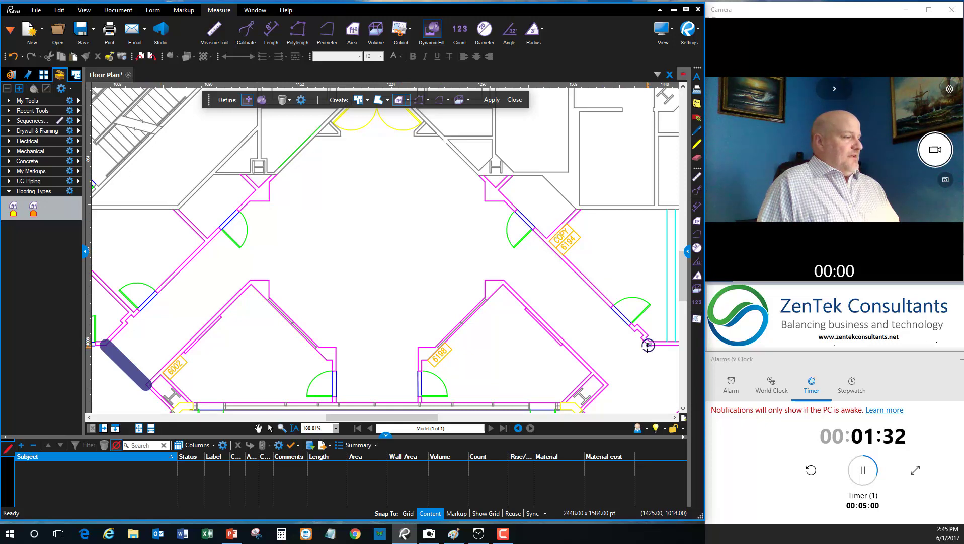
{"action": "left_click", "coordinate": [648, 345]}
{"action": "left_click", "coordinate": [609, 384]}
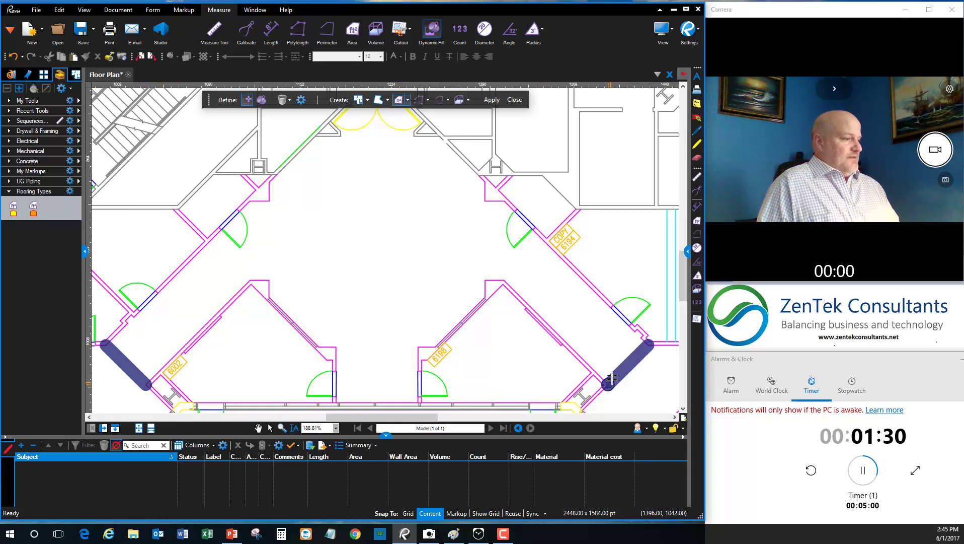
{"action": "scroll", "coordinate": [469, 244], "scroll_direction": "down", "scroll_amount": 3}
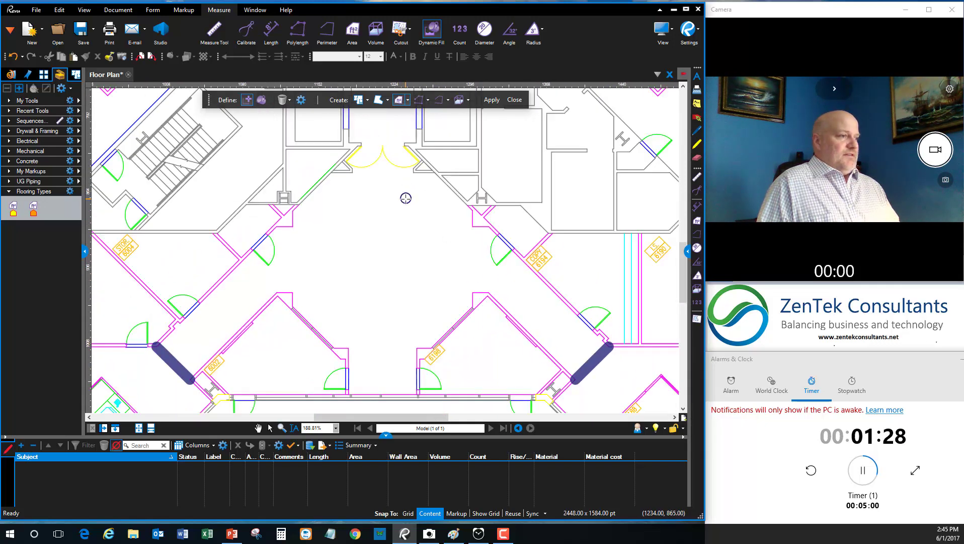
{"action": "left_click", "coordinate": [361, 146]}
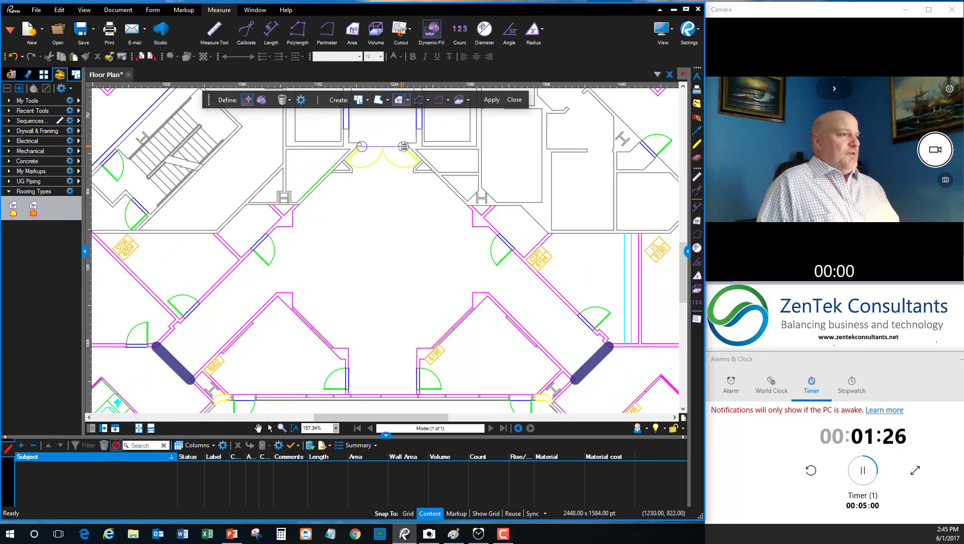
{"action": "left_click", "coordinate": [403, 146]}
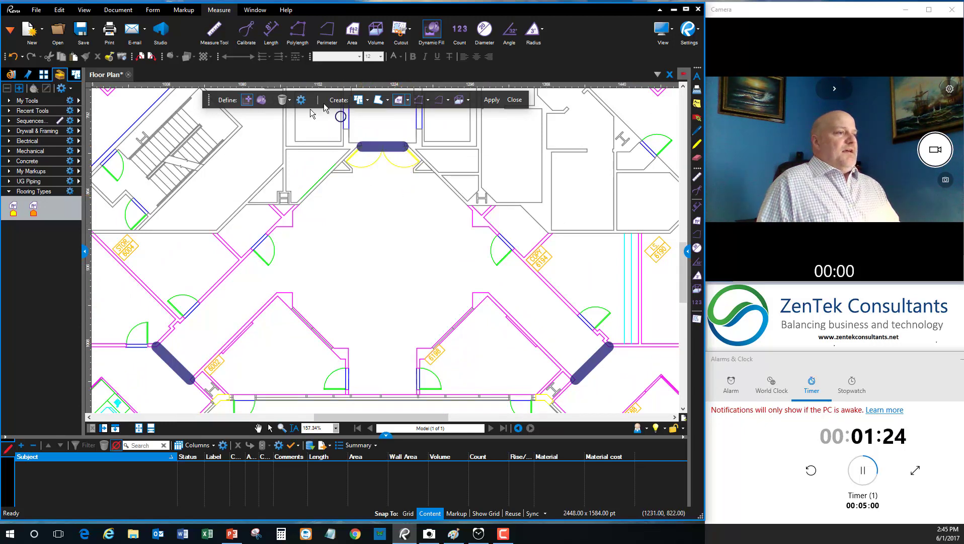
{"action": "left_click", "coordinate": [261, 100]}
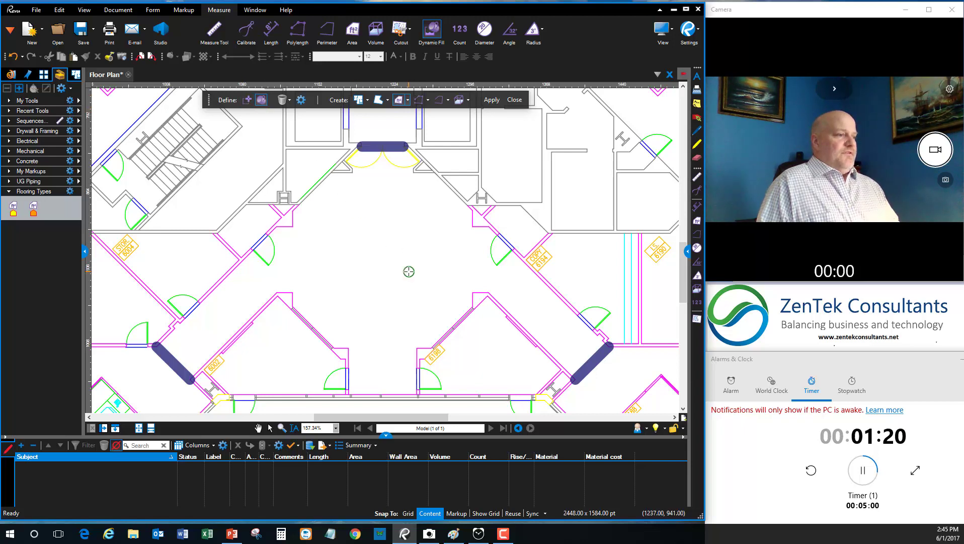
Dynamic Fill the central hall inside its boundaries and bring up the Area measurement types
{"action": "mouse_move", "coordinate": [383, 253]}
{"action": "left_mouse_down"}
{"action": "mouse_move", "coordinate": [366, 273]}
{"action": "mouse_move", "coordinate": [370, 288]}
{"action": "left_mouse_up"}
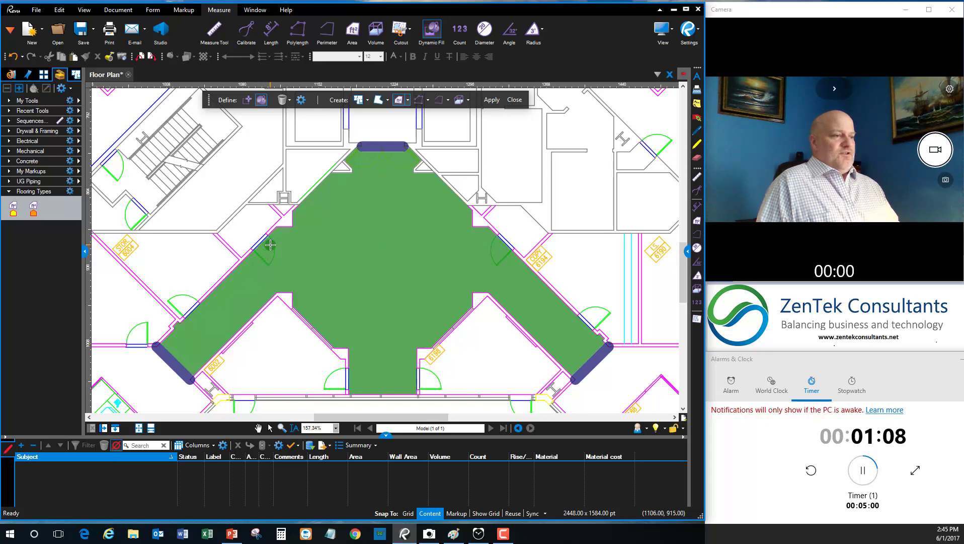
{"action": "left_click", "coordinate": [410, 101]}
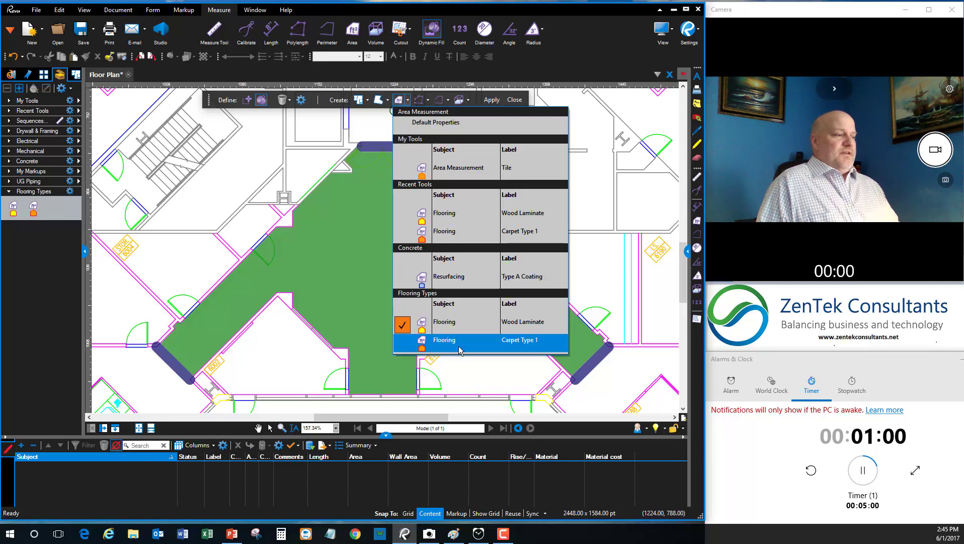
Apply the hall fill as a Carpet Type 1 area of 2,563 sf, bringing Flooring to 3,486 sf
{"action": "left_click", "coordinate": [528, 343]}
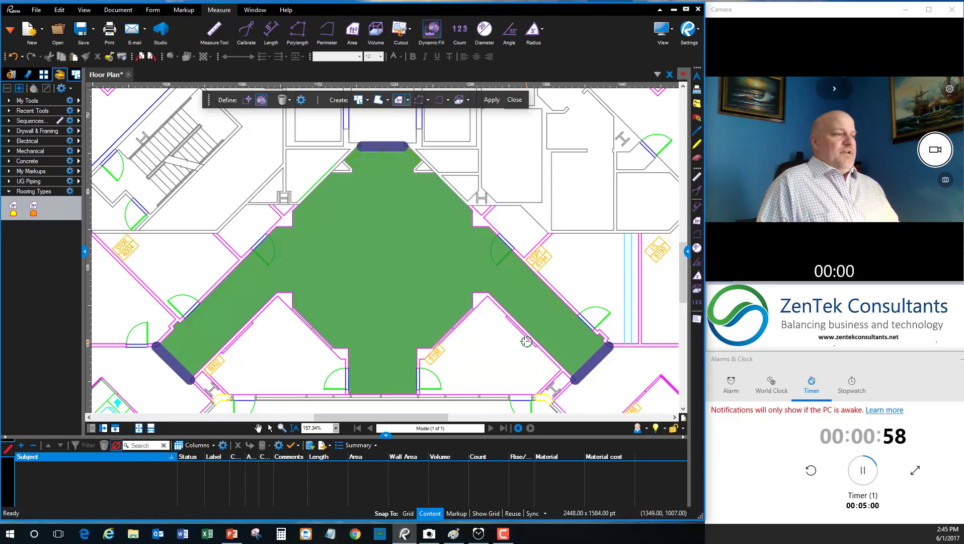
{"action": "left_click", "coordinate": [493, 100]}
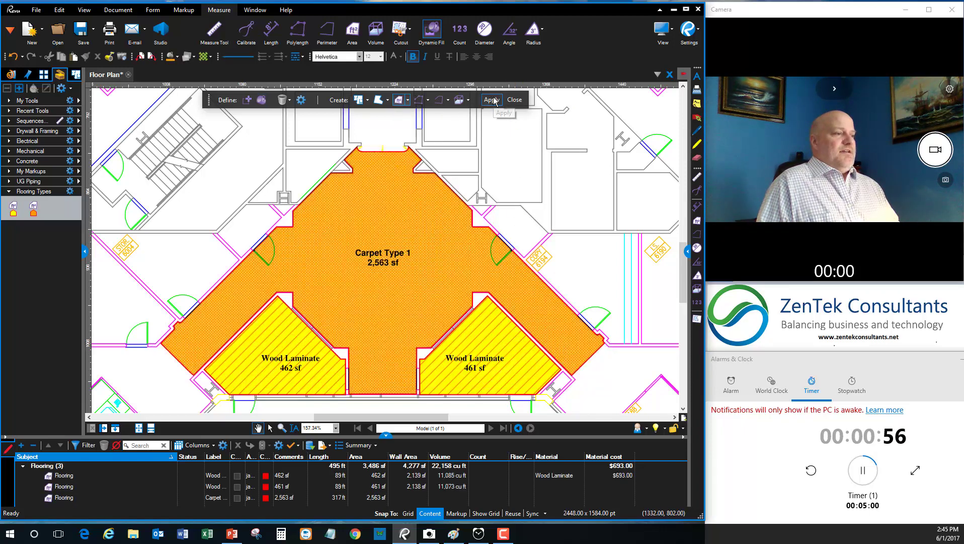
{"action": "left_click", "coordinate": [515, 99]}
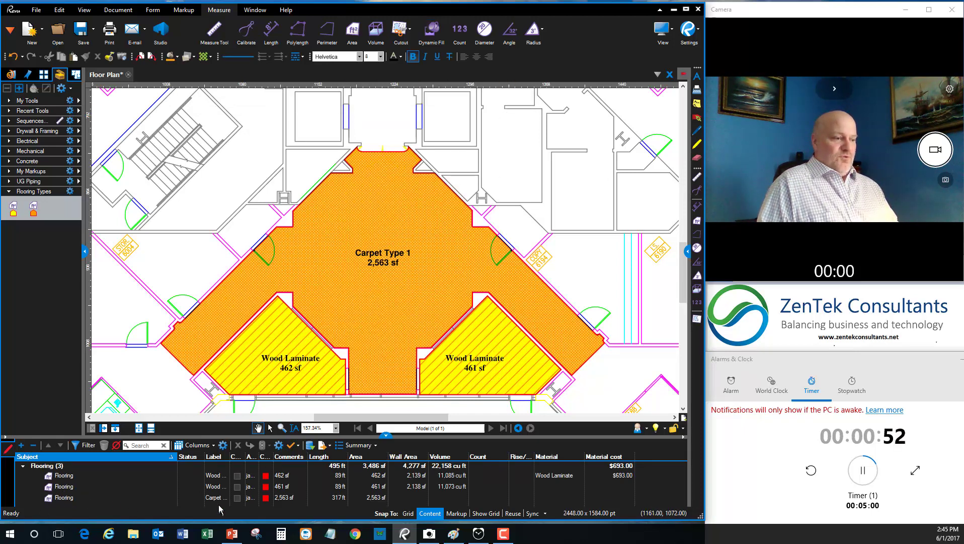
{"action": "left_click", "coordinate": [555, 495]}
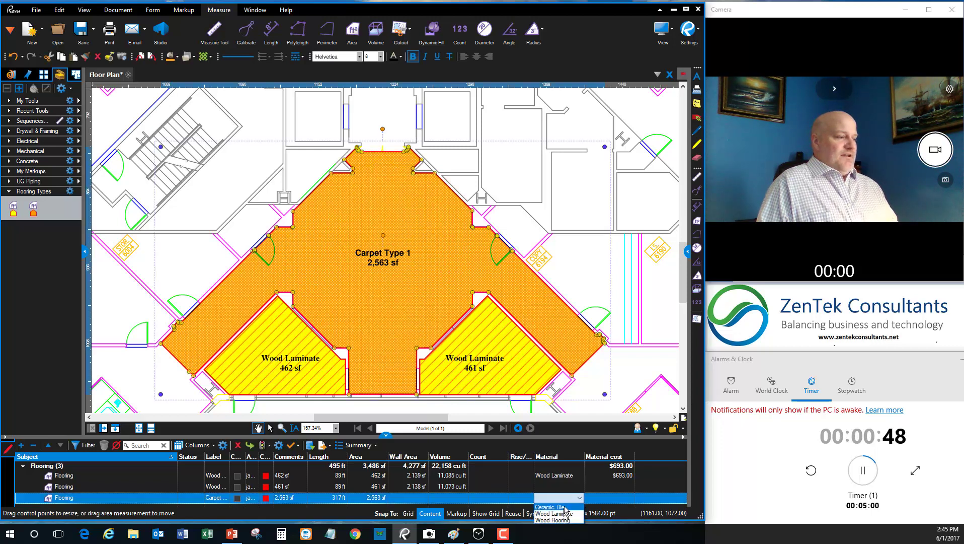
{"action": "left_click", "coordinate": [608, 497]}
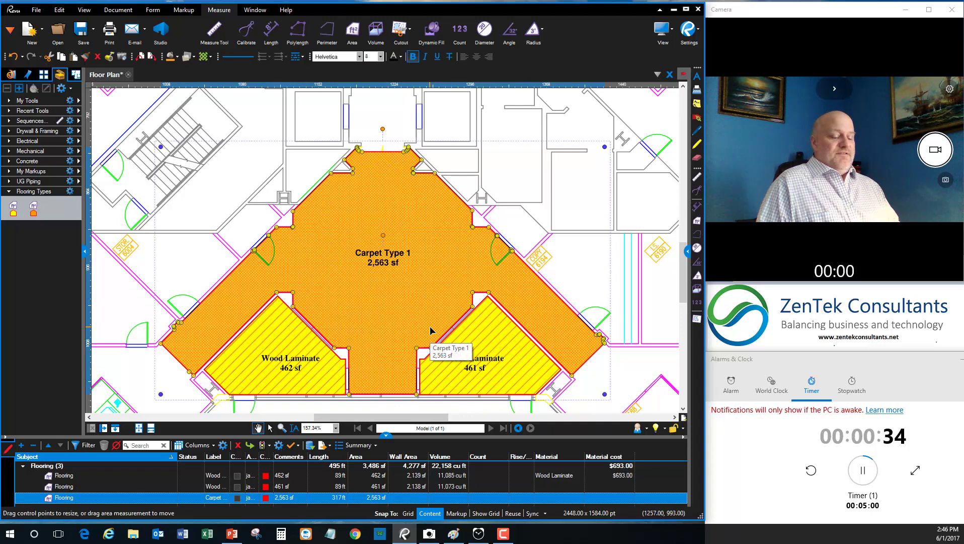
{"action": "key", "text": "Escape"}
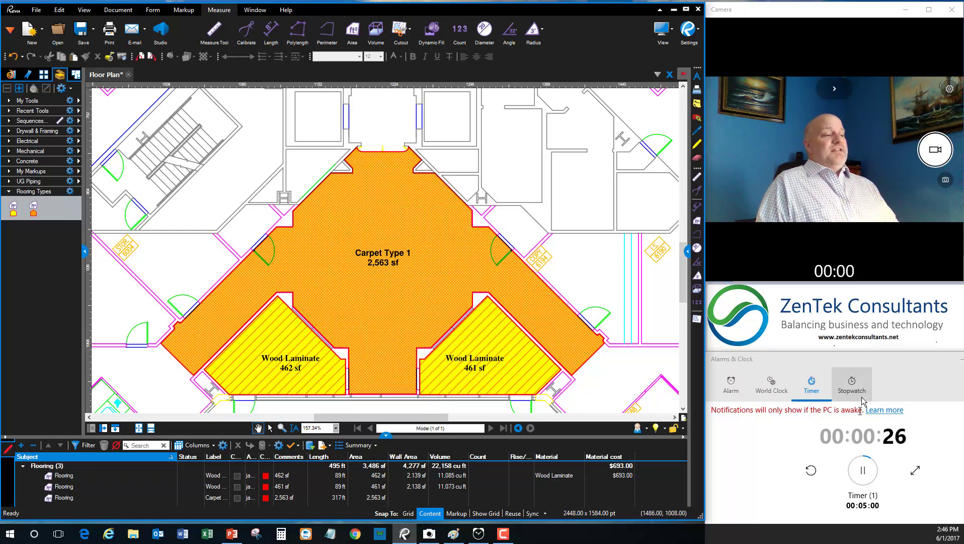
{"action": "left_click", "coordinate": [862, 471]}
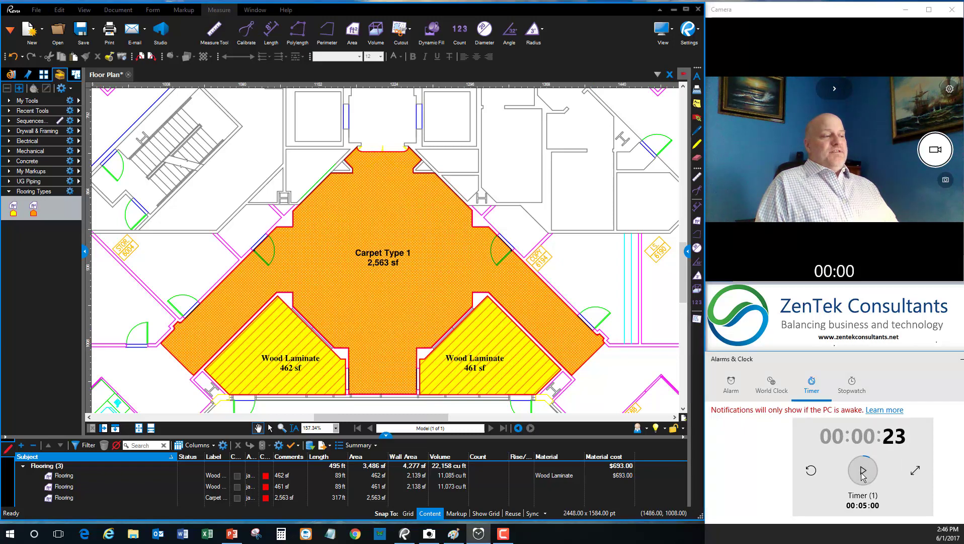
Return to the PowerPoint presentation and show slide 3, 'Let Us Help Your Business!'
{"action": "left_click", "coordinate": [232, 534]}
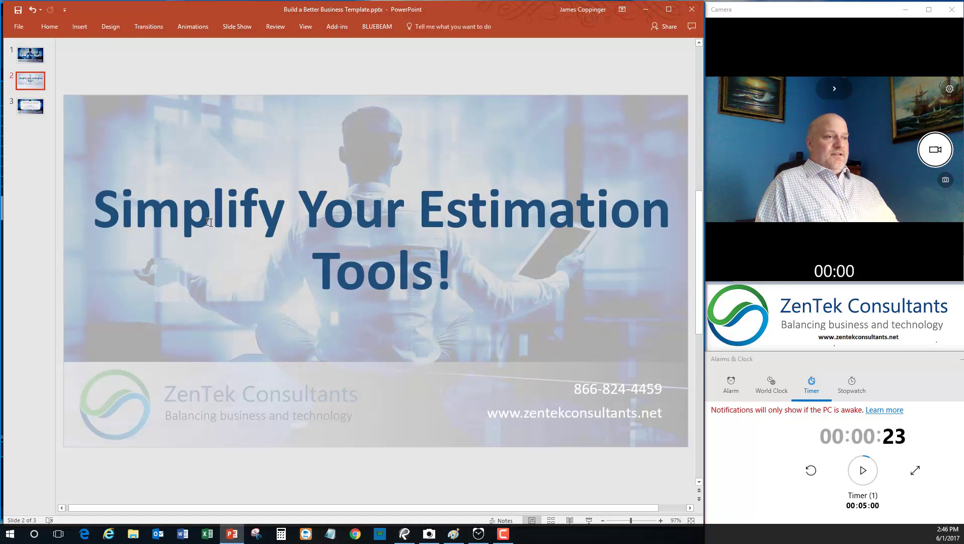
{"action": "left_click", "coordinate": [180, 209]}
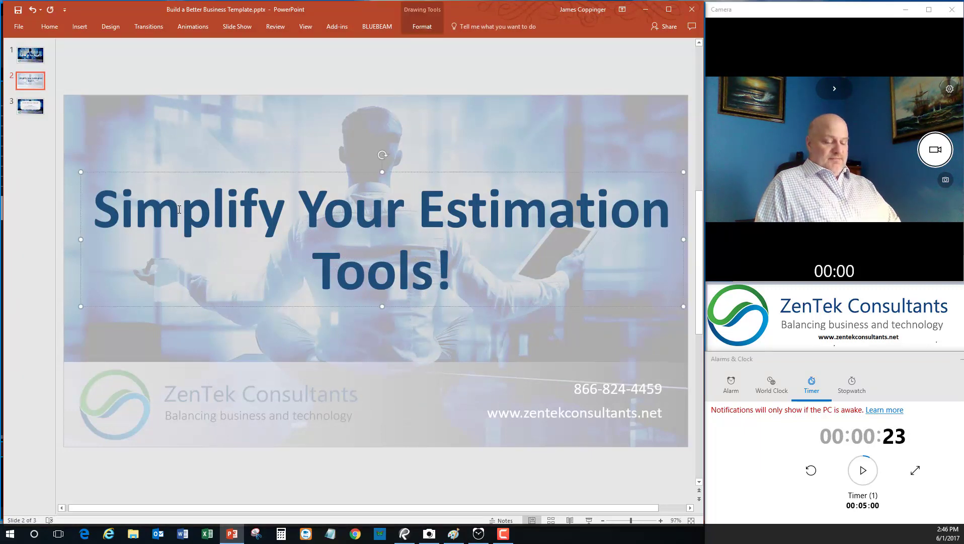
{"action": "left_click", "coordinate": [40, 105]}
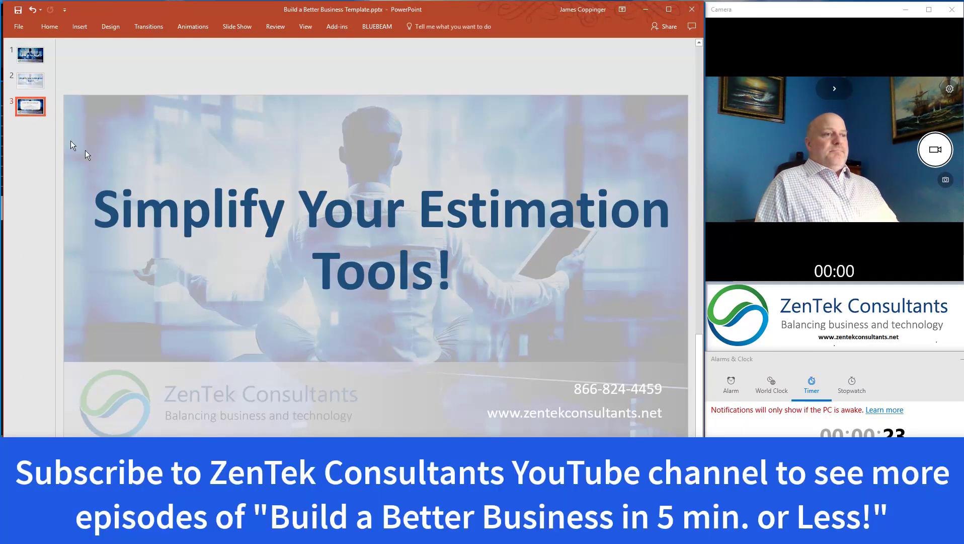